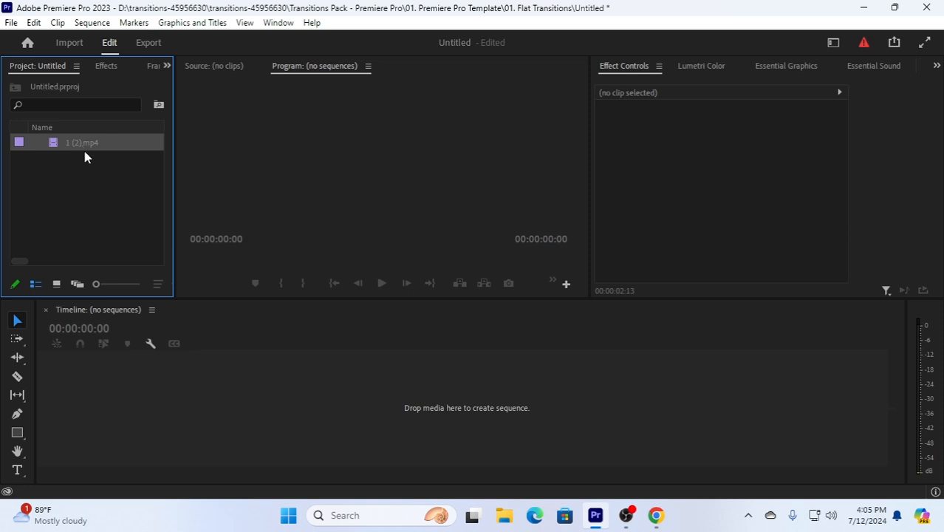
Create a new sequence from the clip 1 (2).mp4 and give the video tracks more room in the timeline
{"action": "left_click_drag", "start_coordinate": [84, 156], "coordinate": [244, 369]}
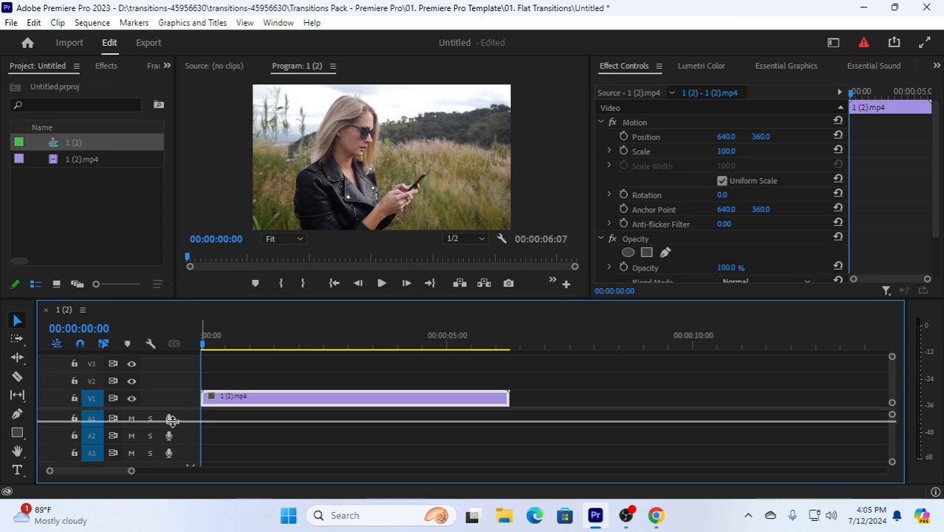
{"action": "left_click_drag", "start_coordinate": [170, 419], "coordinate": [173, 436]}
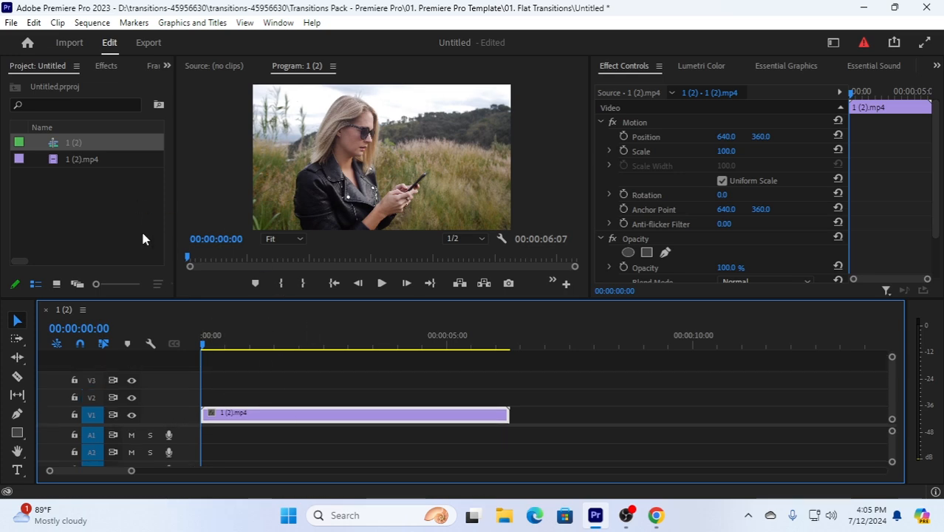
Create an adjustment layer of 1280 × 720 at 24.00 fps with square pixels in the project
{"action": "left_click", "coordinate": [80, 190]}
{"action": "right_click", "coordinate": [81, 191]}
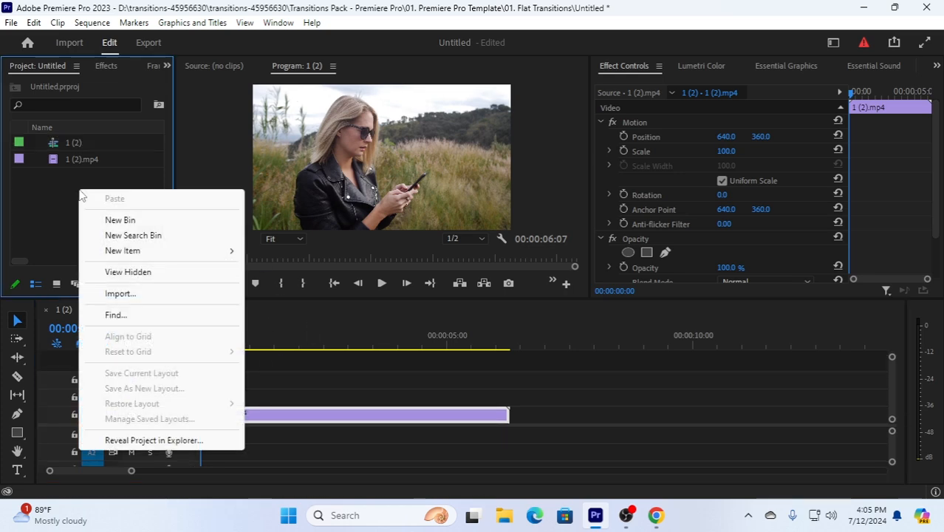
{"action": "mouse_move", "coordinate": [173, 251]}
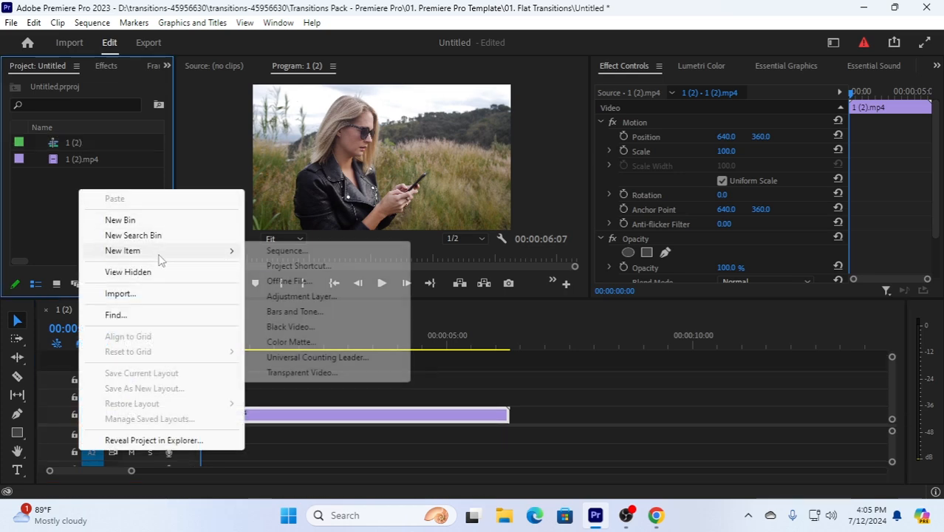
{"action": "left_click", "coordinate": [311, 298]}
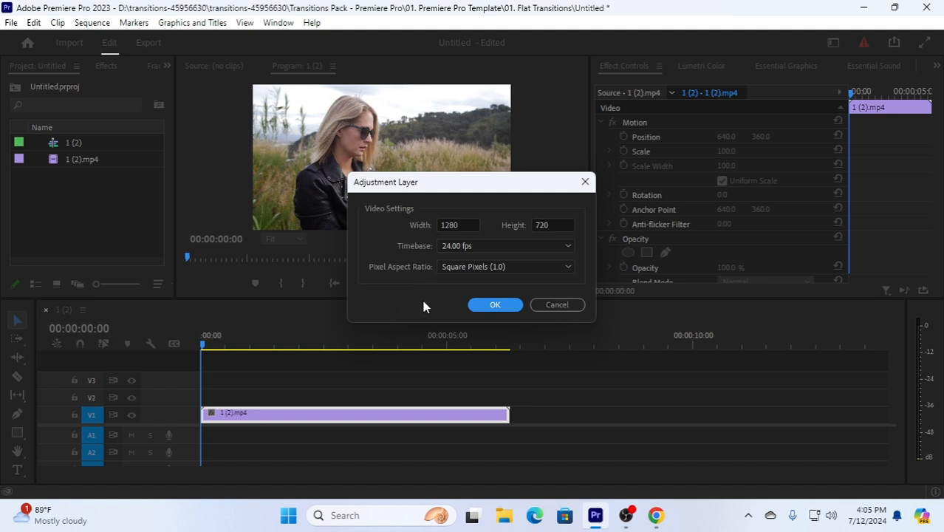
{"action": "left_click", "coordinate": [491, 306]}
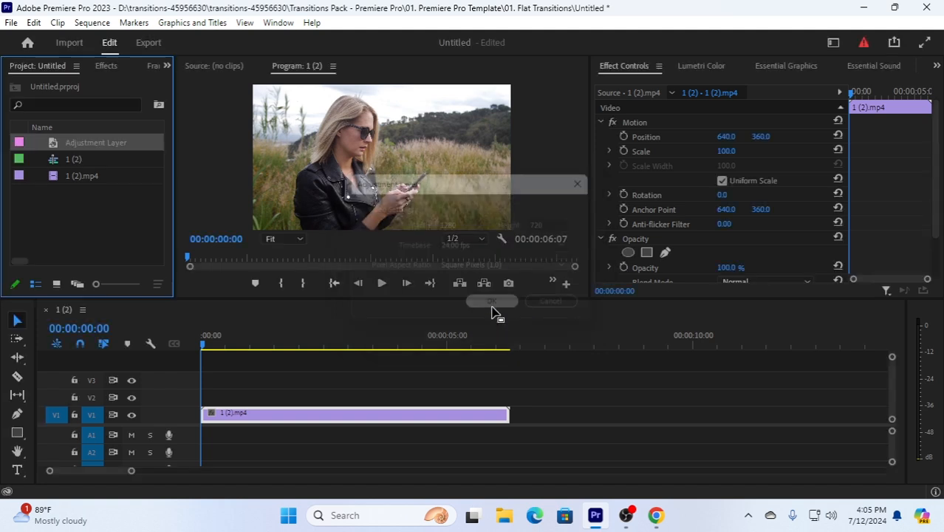
Rename the adjustment layer in the project as glass
{"action": "left_click", "coordinate": [94, 207]}
{"action": "double_click", "coordinate": [91, 146]}
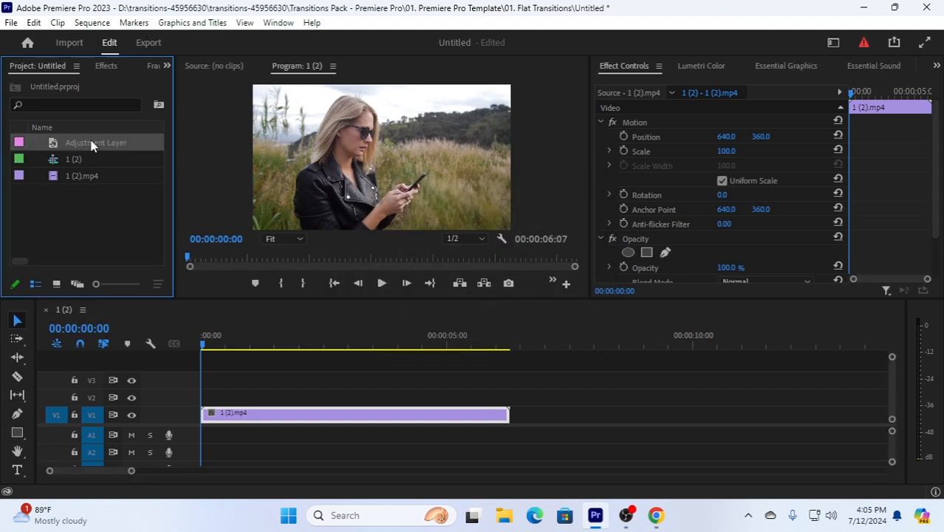
{"action": "left_click", "coordinate": [98, 144]}
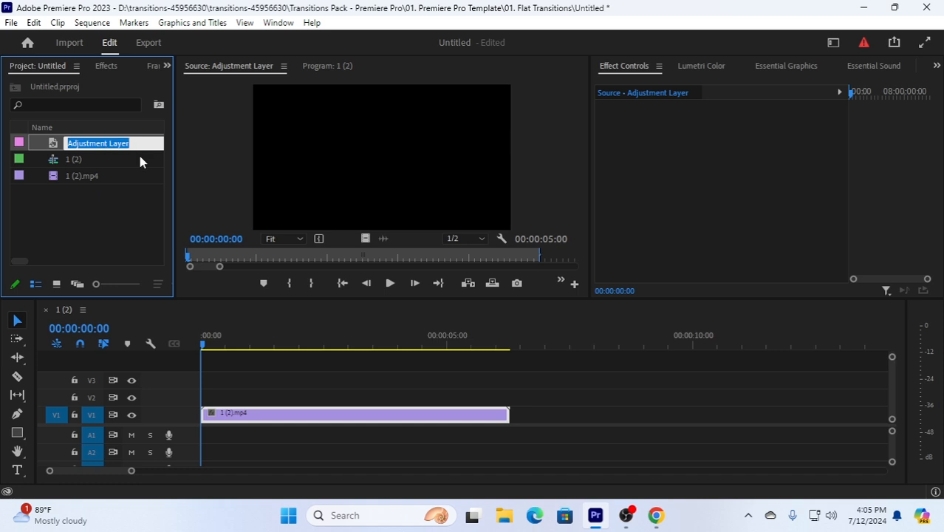
{"action": "type", "text": "glass"}
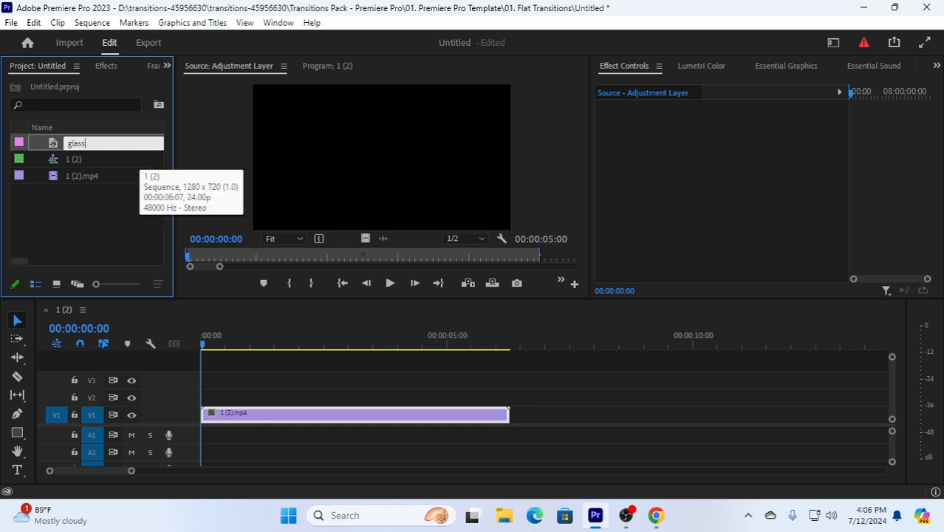
{"action": "left_click", "coordinate": [52, 215]}
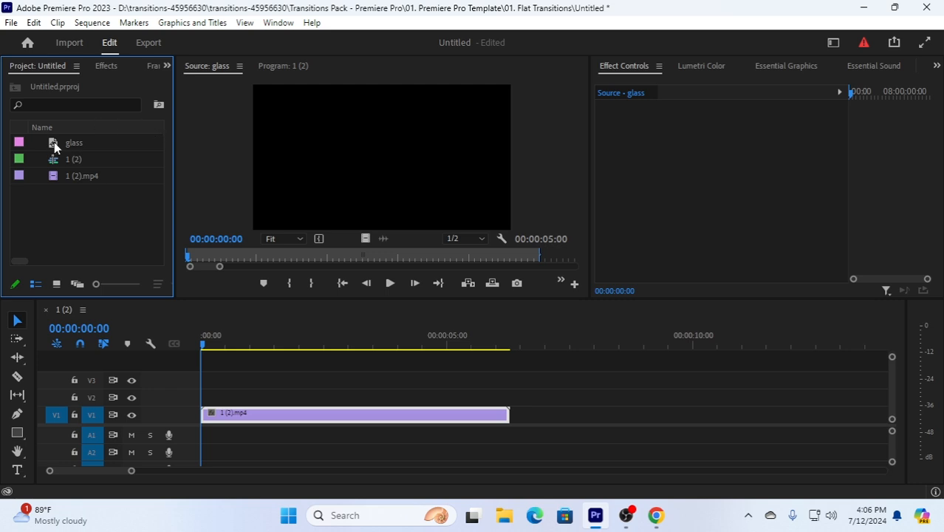
Place the glass adjustment layer on track V2 above the video clip and trim both its ends to about two seconds
{"action": "left_click_drag", "start_coordinate": [54, 142], "coordinate": [237, 398]}
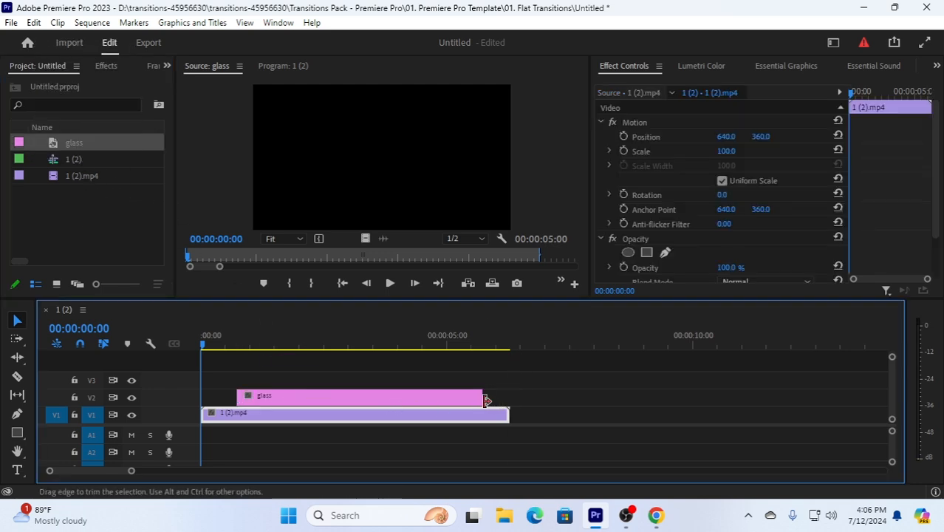
{"action": "left_click_drag", "start_coordinate": [481, 397], "coordinate": [373, 394]}
{"action": "left_click_drag", "start_coordinate": [237, 397], "coordinate": [302, 399]}
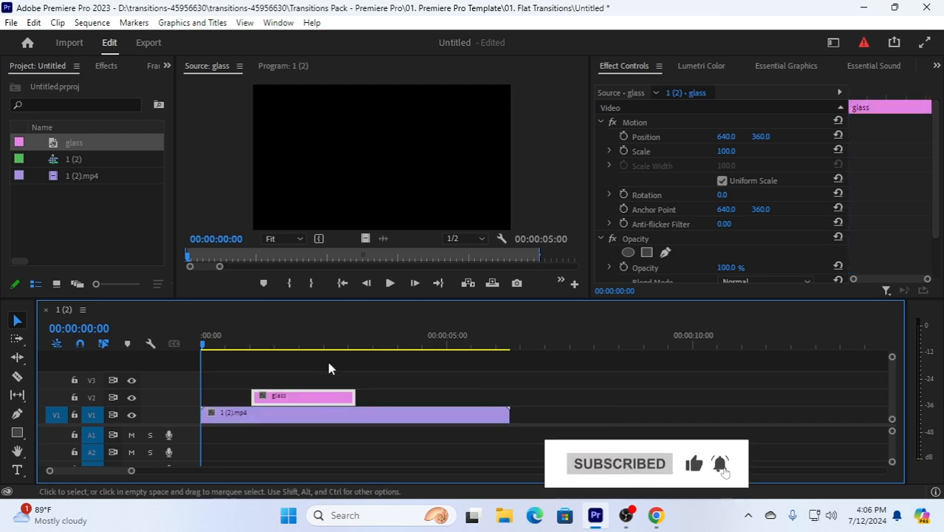
Move the playhead to 00:00:01:16, find the Transform video effect by searching for transf, and apply it to the glass layer
{"action": "left_click", "coordinate": [215, 346]}
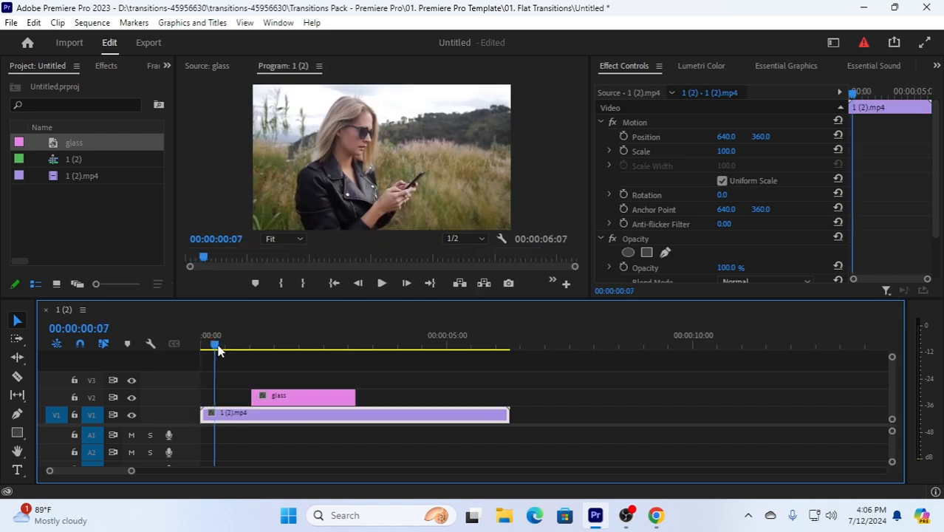
{"action": "left_click_drag", "start_coordinate": [218, 351], "coordinate": [282, 348]}
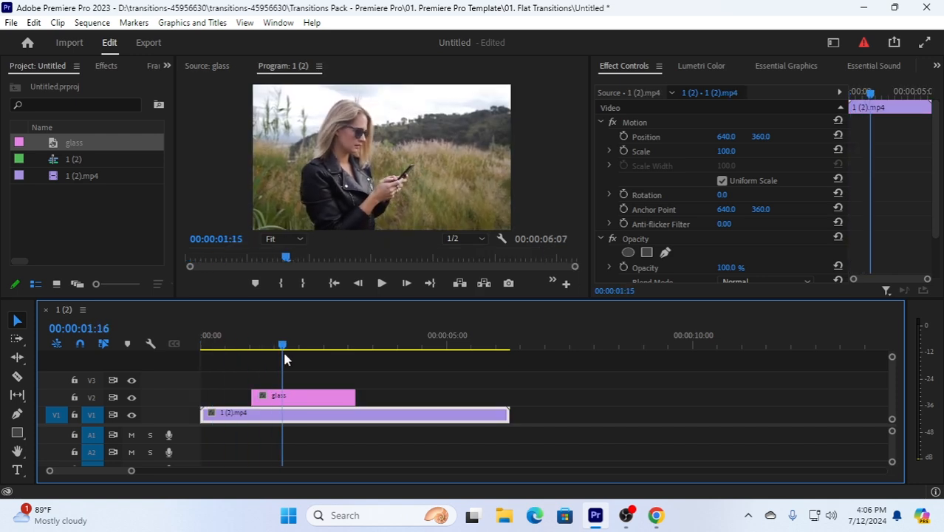
{"action": "left_click", "coordinate": [311, 403]}
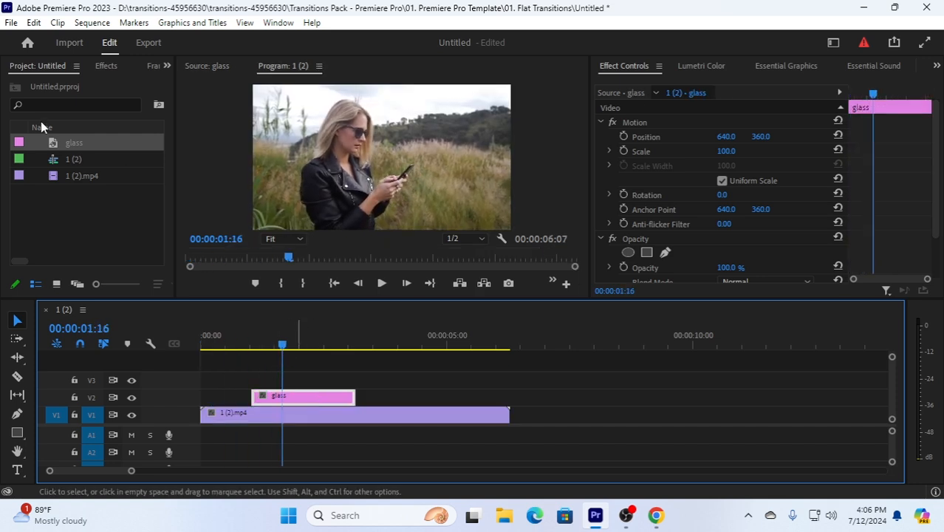
{"action": "left_click", "coordinate": [107, 66]}
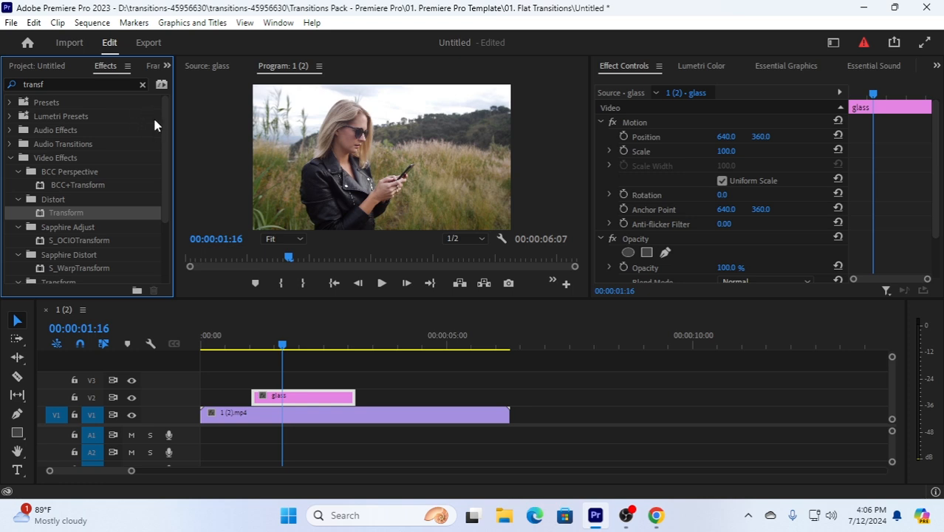
{"action": "left_click", "coordinate": [53, 84]}
{"action": "double_click", "coordinate": [53, 84]}
{"action": "key", "text": "BackSpace"}
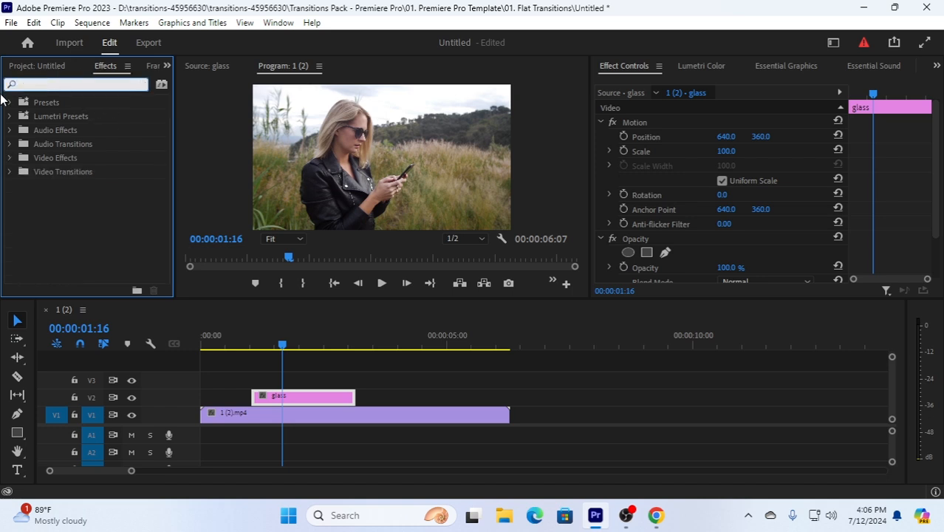
{"action": "type", "text": "t"}
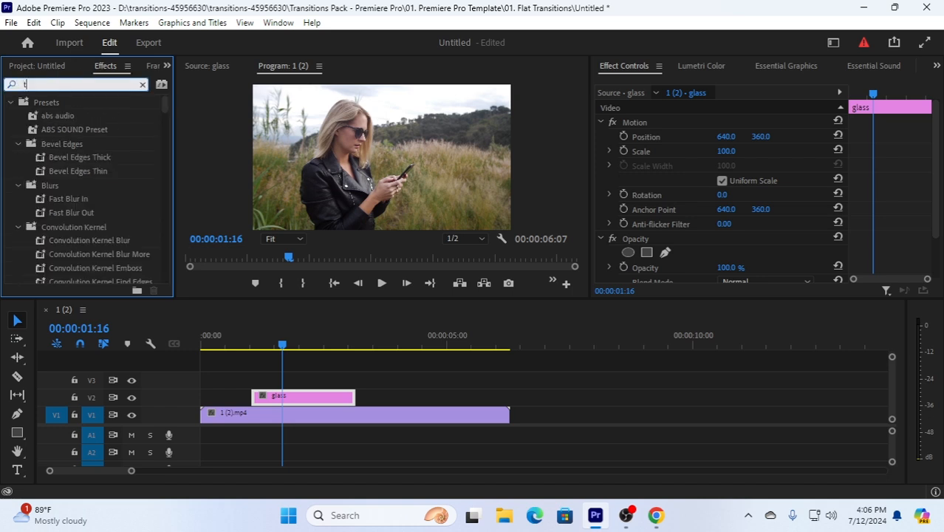
{"action": "type", "text": "ran"}
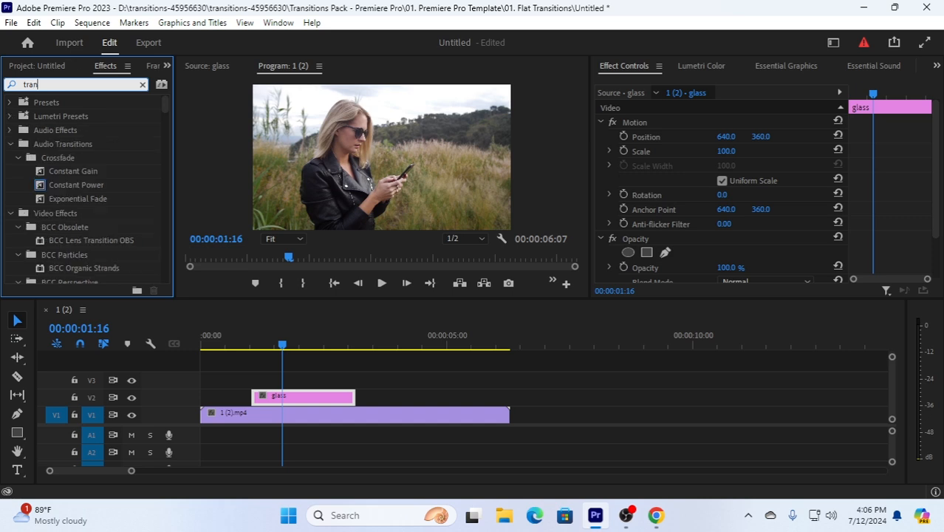
{"action": "type", "text": "sf"}
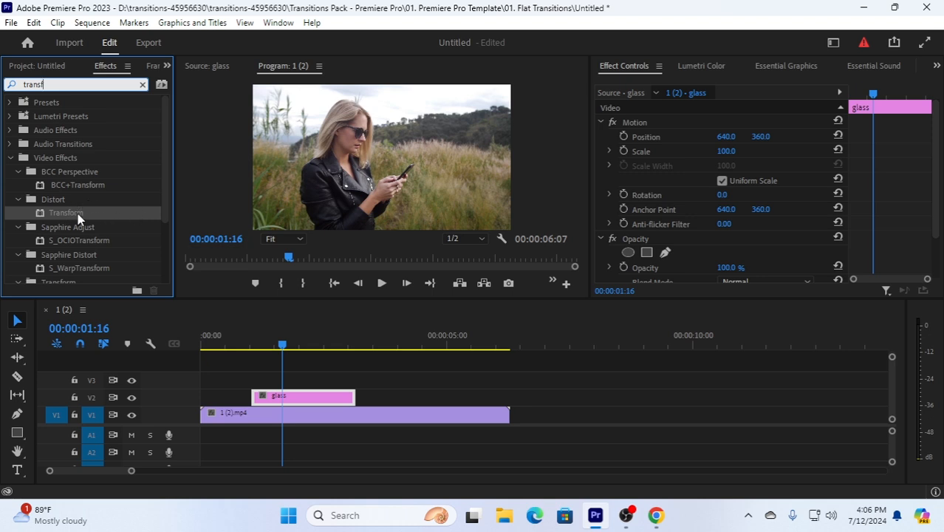
{"action": "left_click_drag", "start_coordinate": [68, 213], "coordinate": [294, 395]}
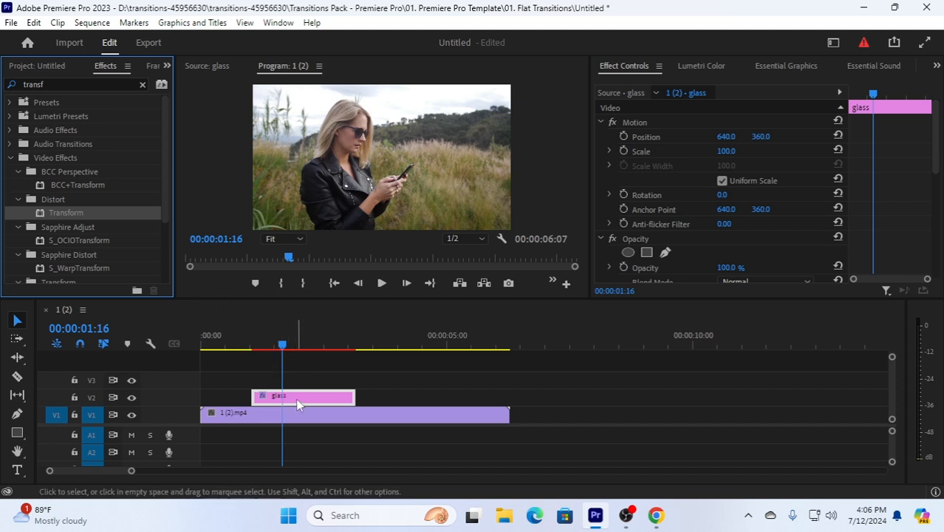
Turn off Uniform Scale in the glass layer's Motion settings and set its Scale Height to 150
{"action": "left_click", "coordinate": [342, 398]}
{"action": "scroll", "coordinate": [686, 234], "scroll_direction": "down", "scroll_amount": 2}
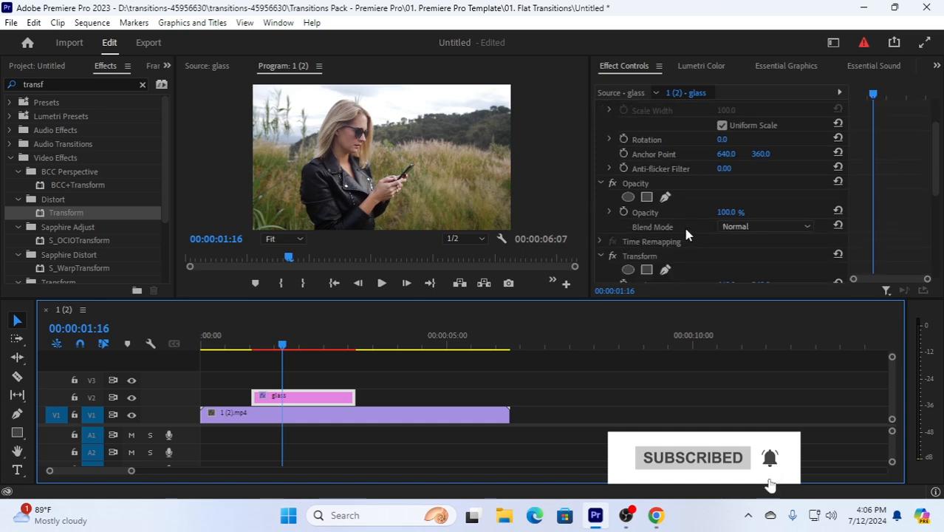
{"action": "scroll", "coordinate": [683, 225], "scroll_direction": "down", "scroll_amount": 2}
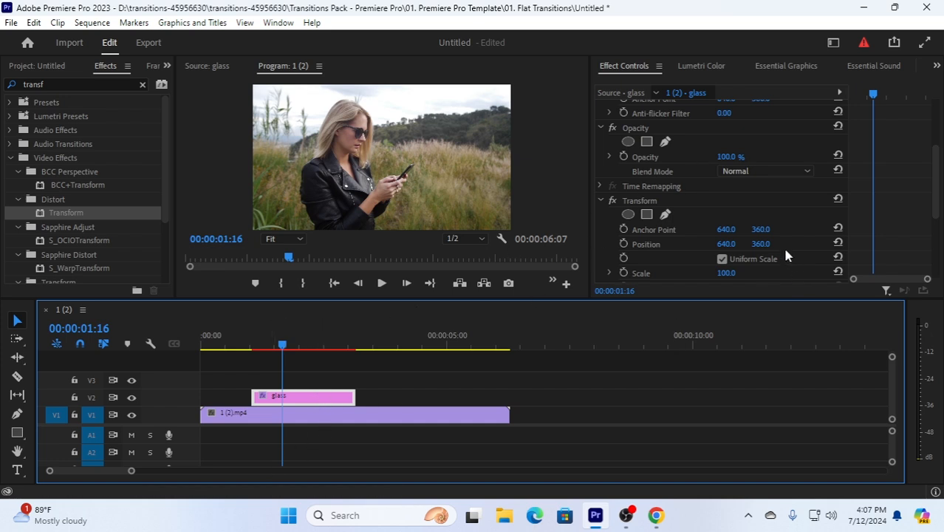
{"action": "scroll", "coordinate": [770, 243], "scroll_direction": "up", "scroll_amount": 4}
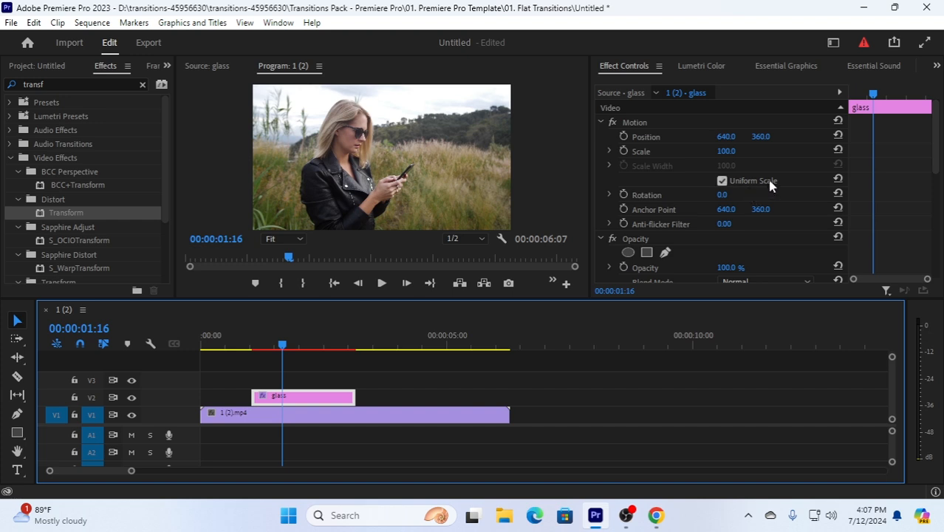
{"action": "left_click", "coordinate": [722, 181]}
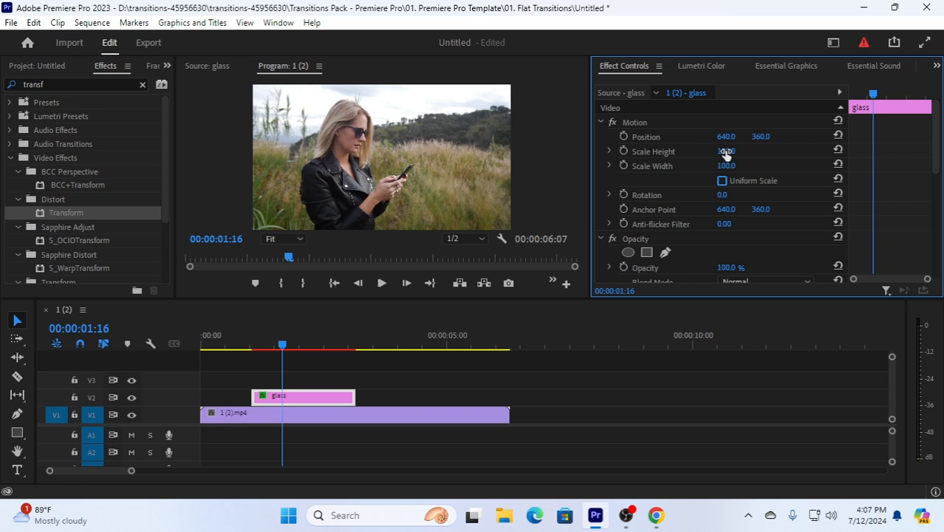
{"action": "left_click", "coordinate": [726, 152]}
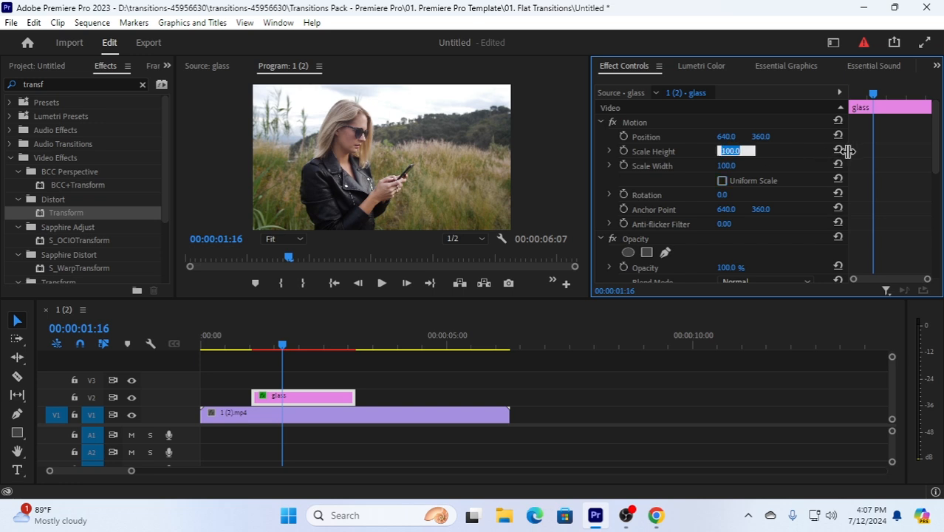
{"action": "type", "text": "150"}
{"action": "key", "text": "Return"}
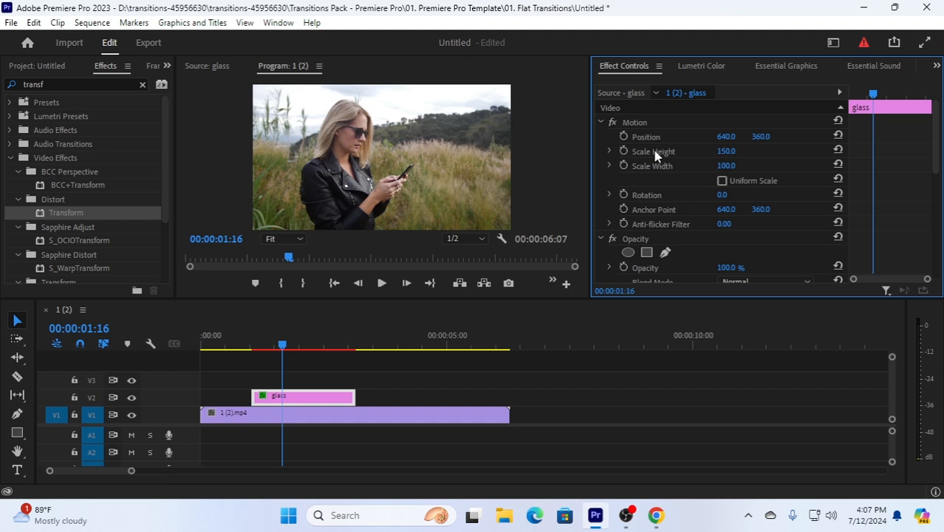
Set the glass layer's Motion Scale Width to 30 and its Rotation to 25°
{"action": "left_click", "coordinate": [728, 166]}
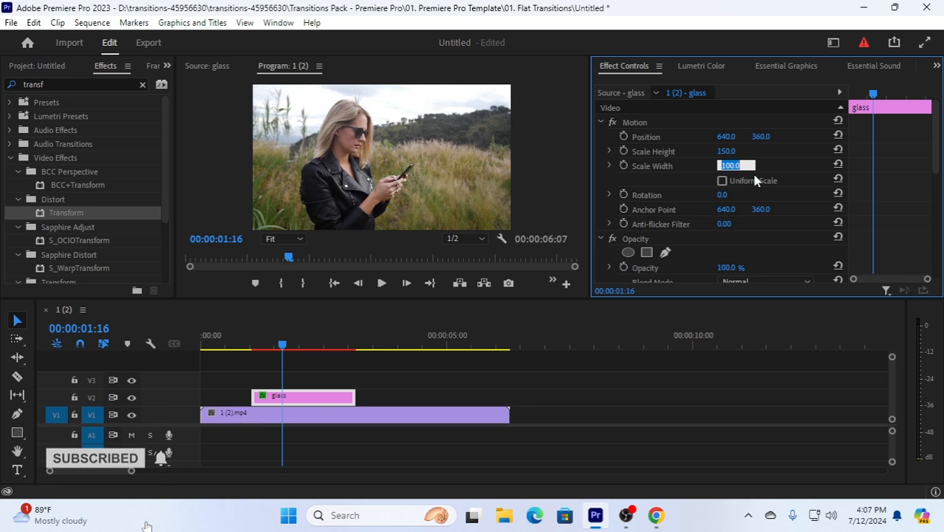
{"action": "type", "text": "30"}
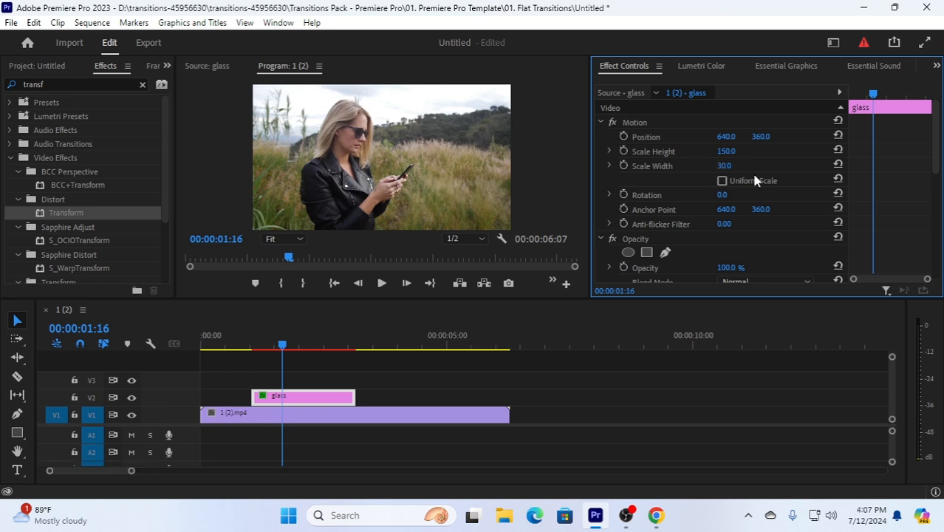
{"action": "left_click", "coordinate": [723, 195]}
{"action": "type", "text": "25"}
{"action": "key", "text": "Return"}
Set the Scale of the glass layer's Transform effect to 130, keeping Uniform Scale on
{"action": "scroll", "coordinate": [721, 258], "scroll_direction": "down", "scroll_amount": 1}
{"action": "scroll", "coordinate": [721, 259], "scroll_direction": "down", "scroll_amount": 6}
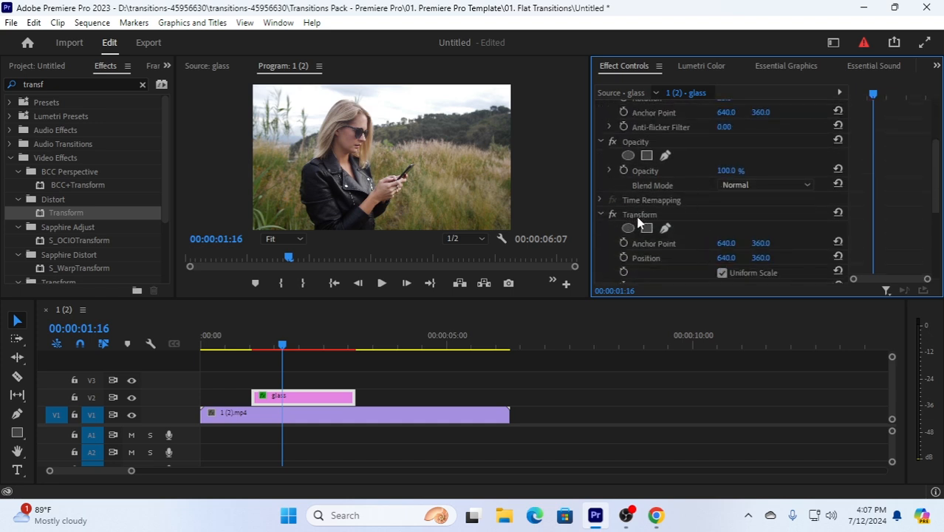
{"action": "scroll", "coordinate": [685, 253], "scroll_direction": "down", "scroll_amount": 4}
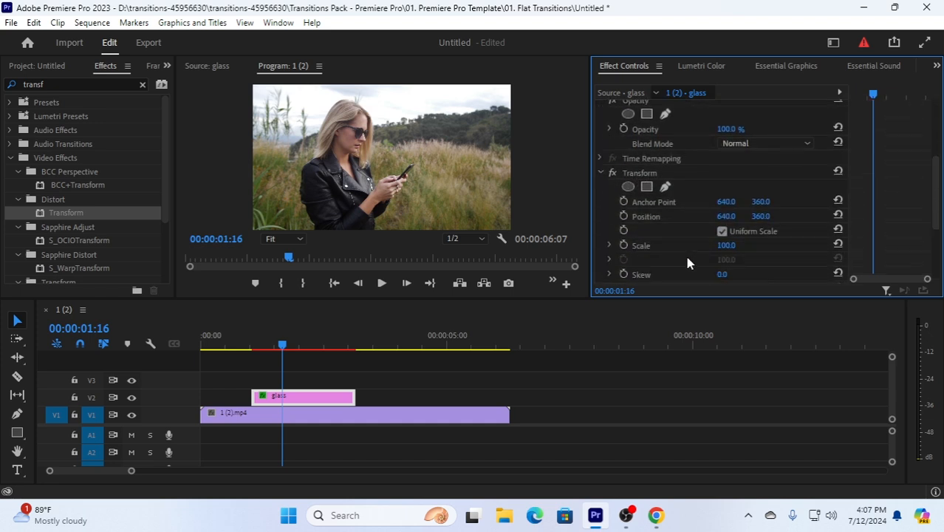
{"action": "left_click", "coordinate": [724, 232]}
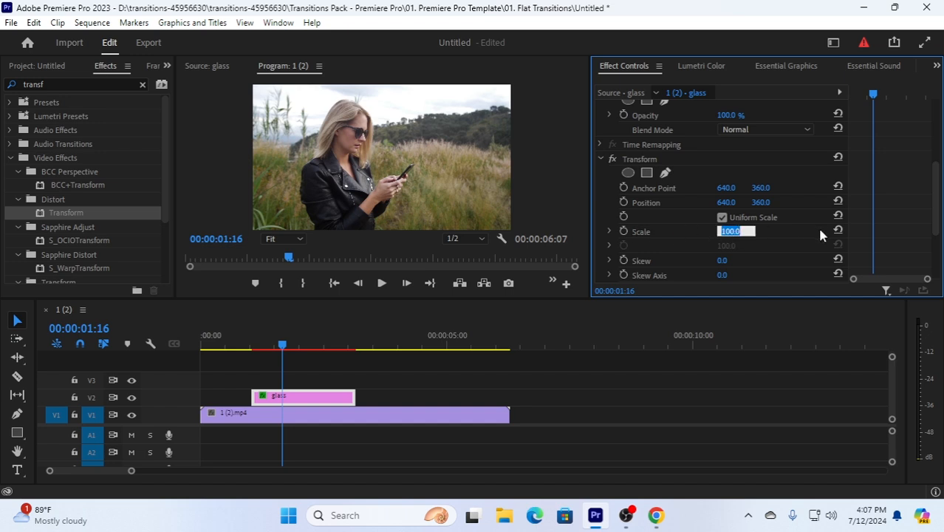
{"action": "type", "text": "130"}
{"action": "key", "text": "Return"}
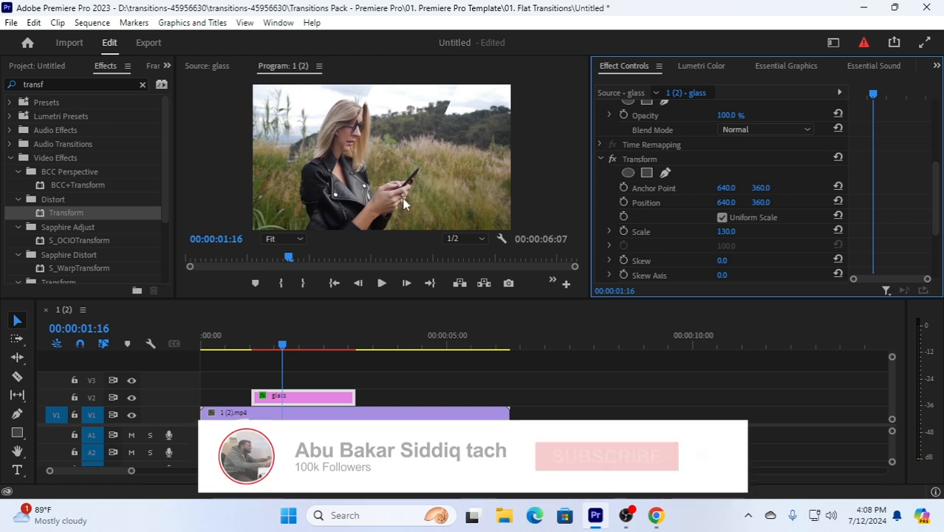
Keyframe the glass layer's Motion Position at 00:00:01:01, the start of the layer, with a horizontal value of -385
{"action": "left_click", "coordinate": [283, 350]}
{"action": "mouse_move", "coordinate": [283, 351]}
{"action": "left_mouse_down"}
{"action": "mouse_move", "coordinate": [317, 354]}
{"action": "mouse_move", "coordinate": [278, 351]}
{"action": "left_mouse_up"}
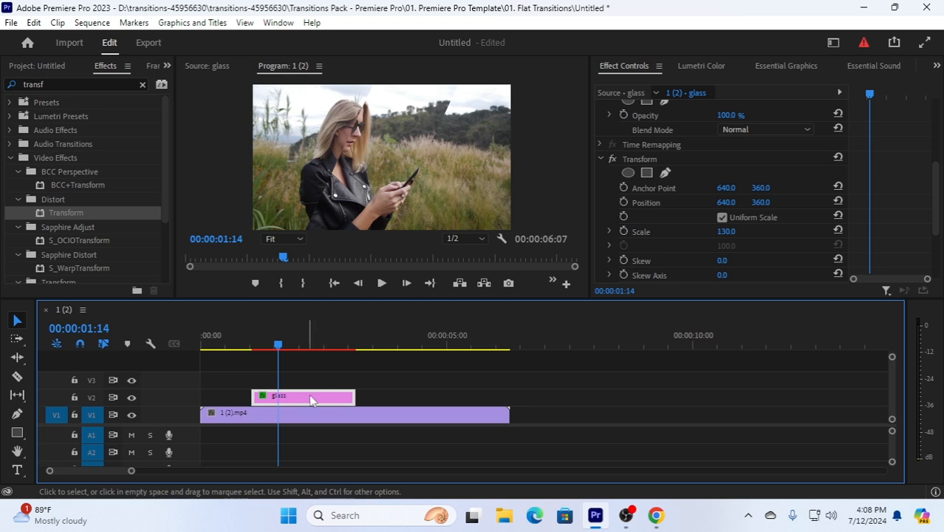
{"action": "scroll", "coordinate": [751, 179], "scroll_direction": "up", "scroll_amount": 5}
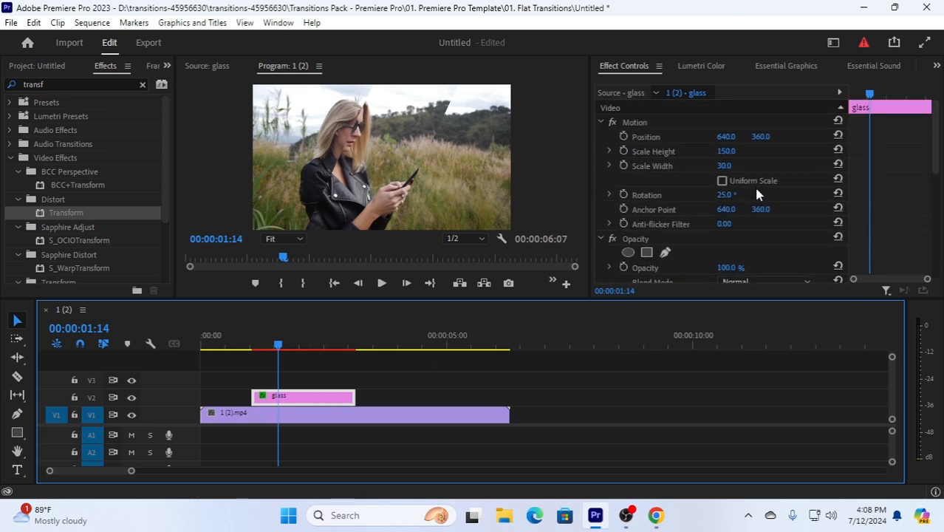
{"action": "left_click", "coordinate": [276, 349]}
{"action": "left_click_drag", "start_coordinate": [276, 351], "coordinate": [251, 359]}
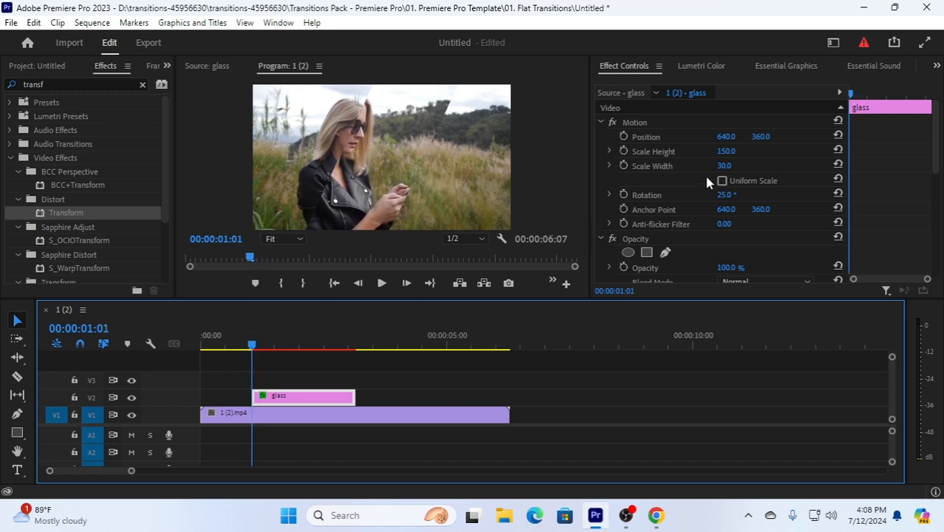
{"action": "left_click_drag", "start_coordinate": [727, 138], "coordinate": [61, 138]}
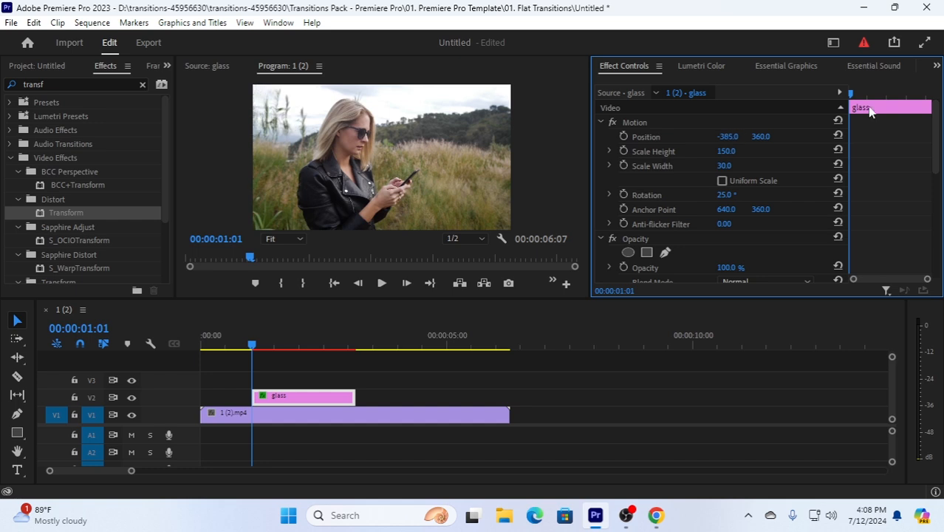
{"action": "left_click", "coordinate": [623, 137]}
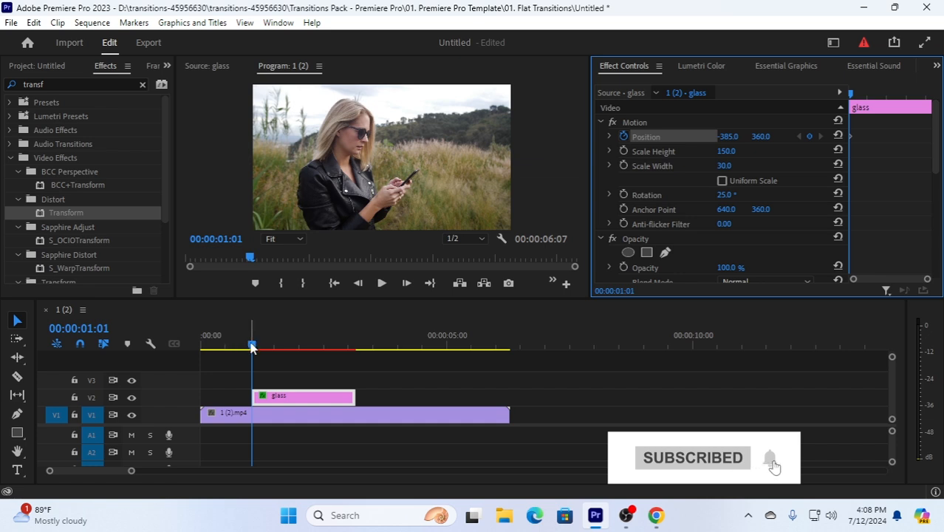
Add a Motion Position keyframe at 00:00:03:03, the end of the glass layer, with a horizontal value of 1665
{"action": "left_click_drag", "start_coordinate": [252, 347], "coordinate": [354, 354]}
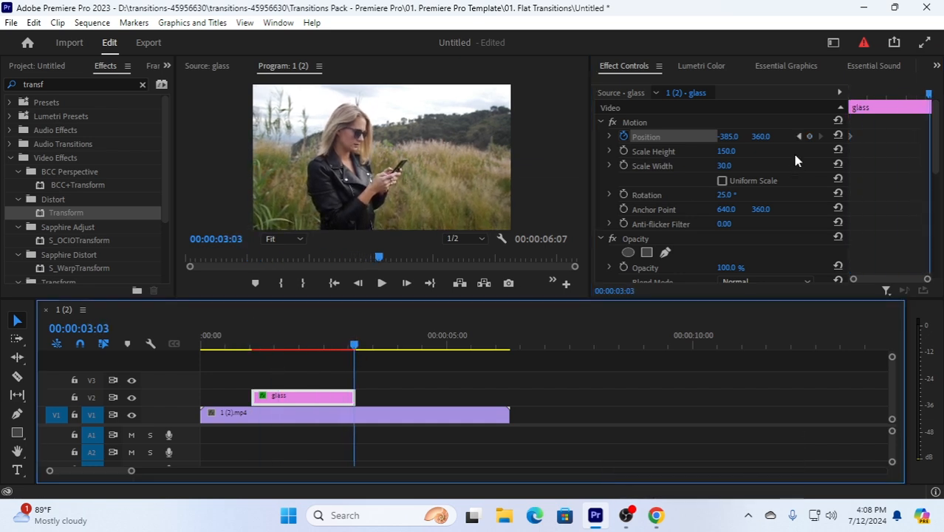
{"action": "left_click_drag", "start_coordinate": [727, 138], "coordinate": [935, 137]}
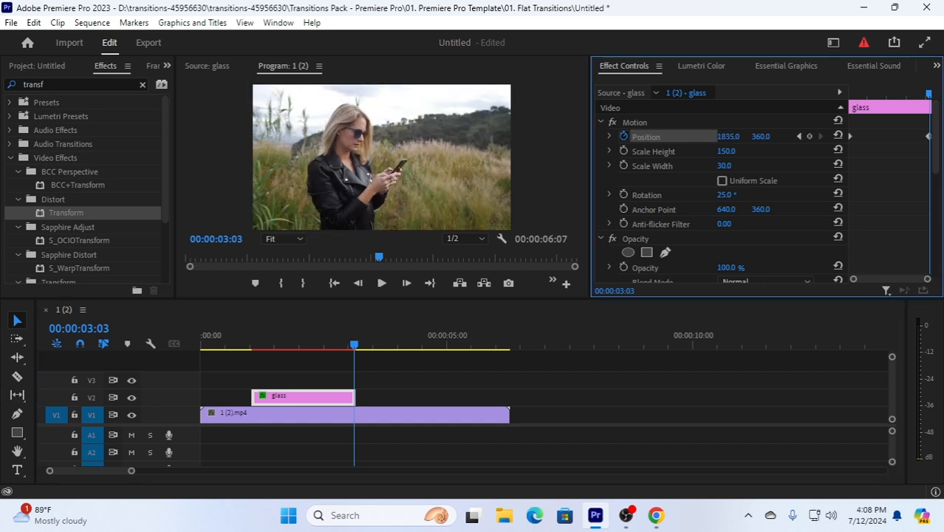
{"action": "left_click_drag", "start_coordinate": [728, 136], "coordinate": [723, 136]}
Play the sequence from 00:00:00:06 past the end of the glass layer to review the position animation
{"action": "left_click_drag", "start_coordinate": [352, 347], "coordinate": [213, 346]}
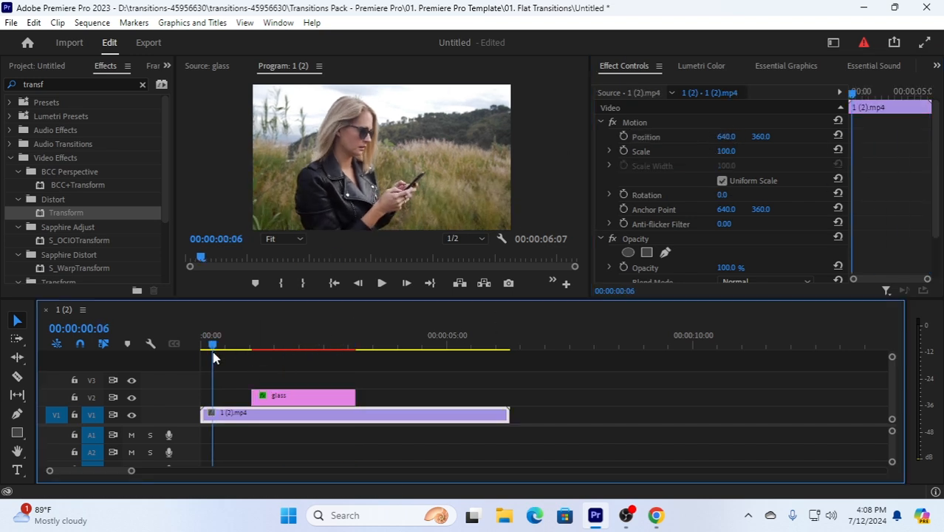
{"action": "left_click", "coordinate": [380, 284]}
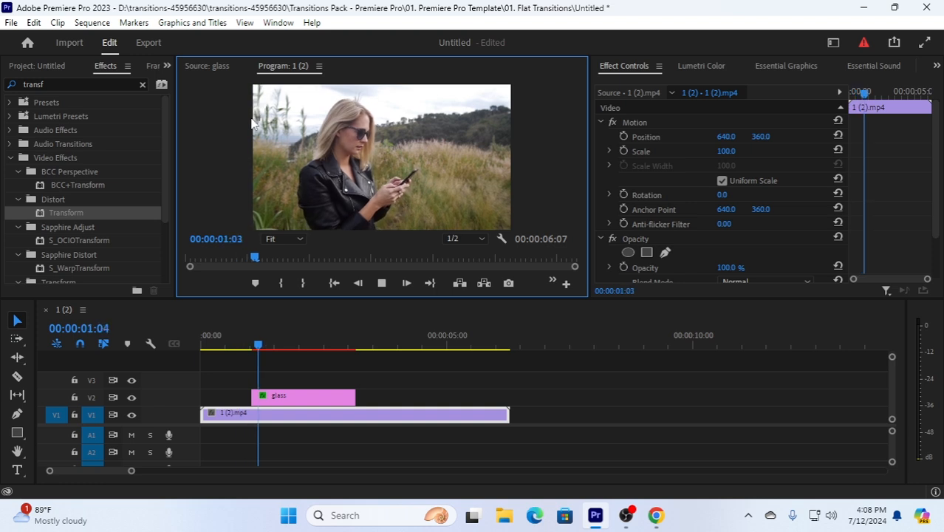
{"action": "left_click", "coordinate": [319, 396]}
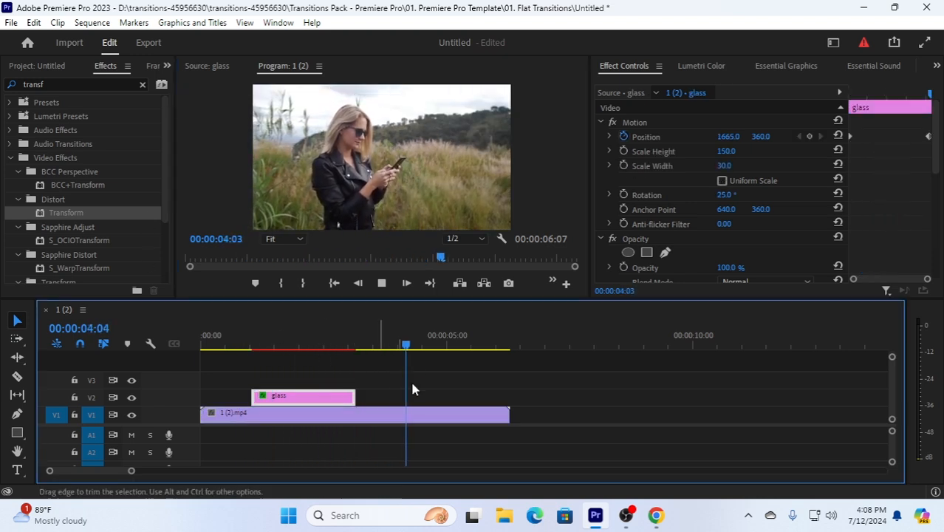
{"action": "left_click", "coordinate": [382, 283]}
Move the playhead to 00:00:02:00 and stack copies of the glass layer on V3, V4 and the track above
{"action": "left_click_drag", "start_coordinate": [467, 350], "coordinate": [300, 362]}
{"action": "left_click_drag", "start_coordinate": [272, 360], "coordinate": [299, 362]}
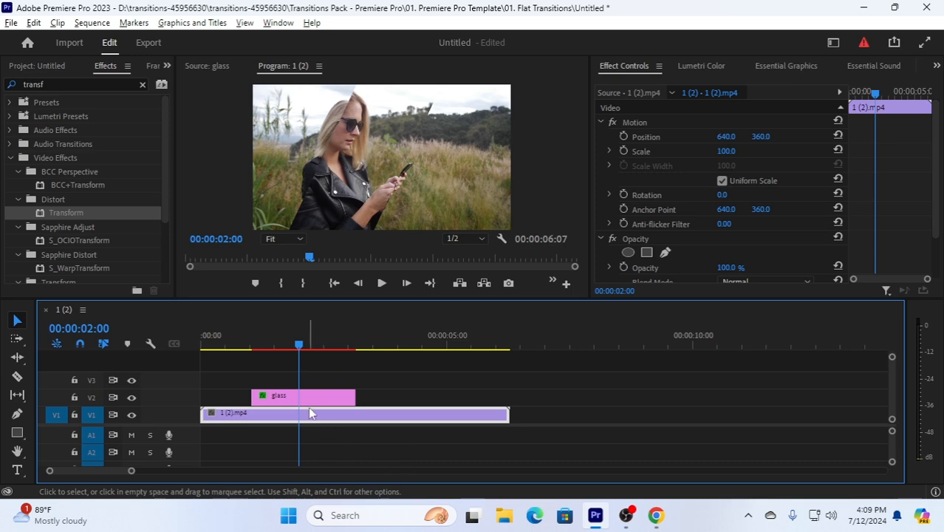
{"action": "left_click", "coordinate": [312, 398]}
{"action": "left_click_drag", "start_coordinate": [312, 398], "coordinate": [318, 361]}
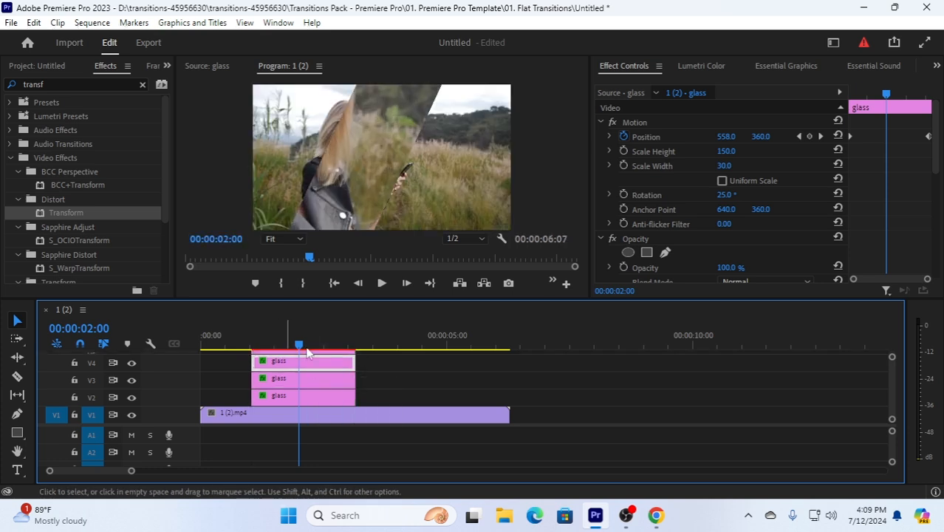
Play the transition from just before the stacked glass layers, stop after they end, and move the playhead to 00:00:01:16
{"action": "left_click_drag", "start_coordinate": [300, 350], "coordinate": [246, 347]}
{"action": "left_click", "coordinate": [381, 287]}
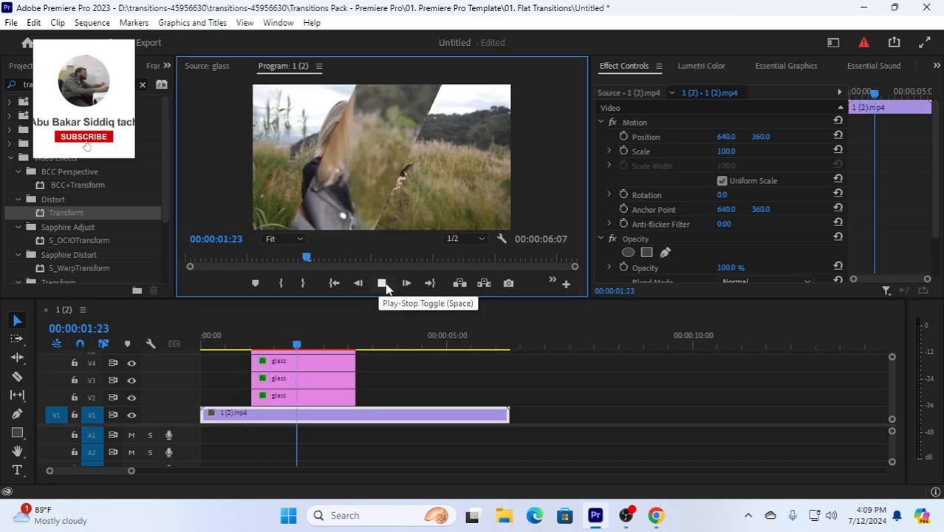
{"action": "left_click", "coordinate": [382, 285]}
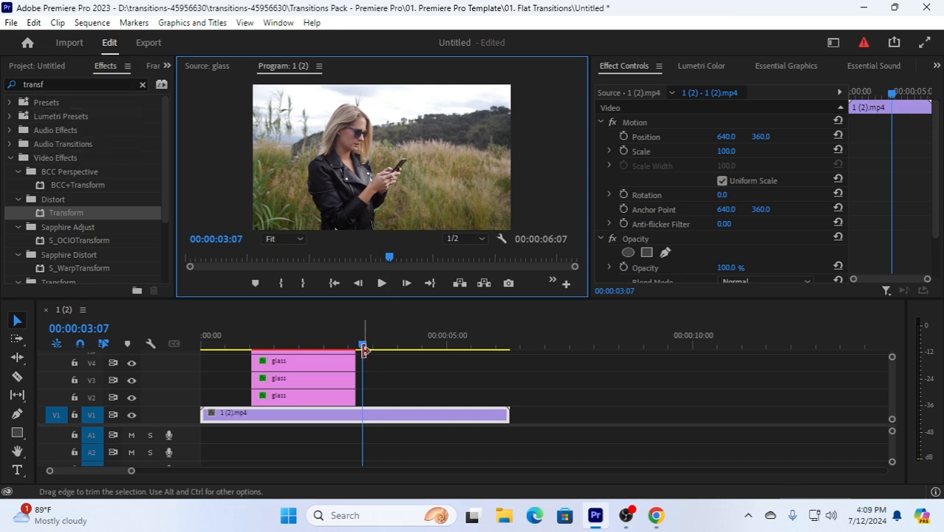
{"action": "left_click_drag", "start_coordinate": [362, 348], "coordinate": [283, 355]}
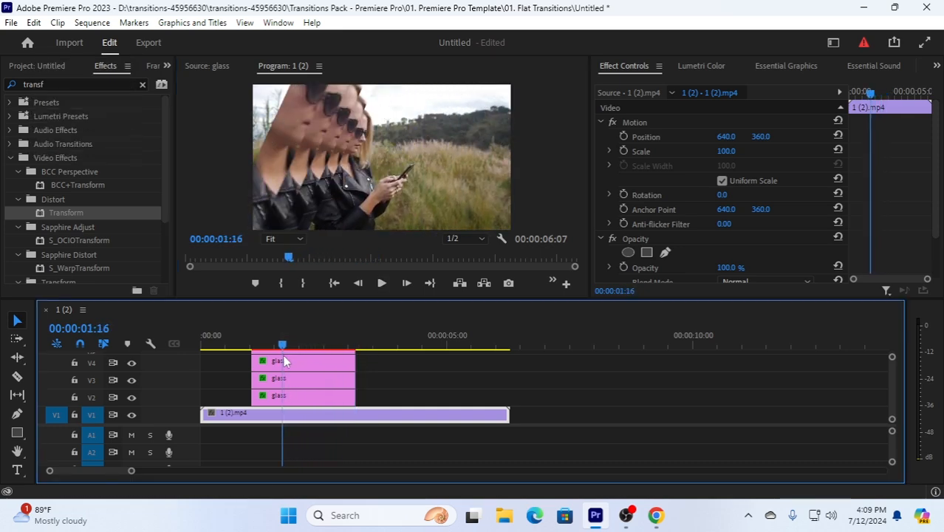